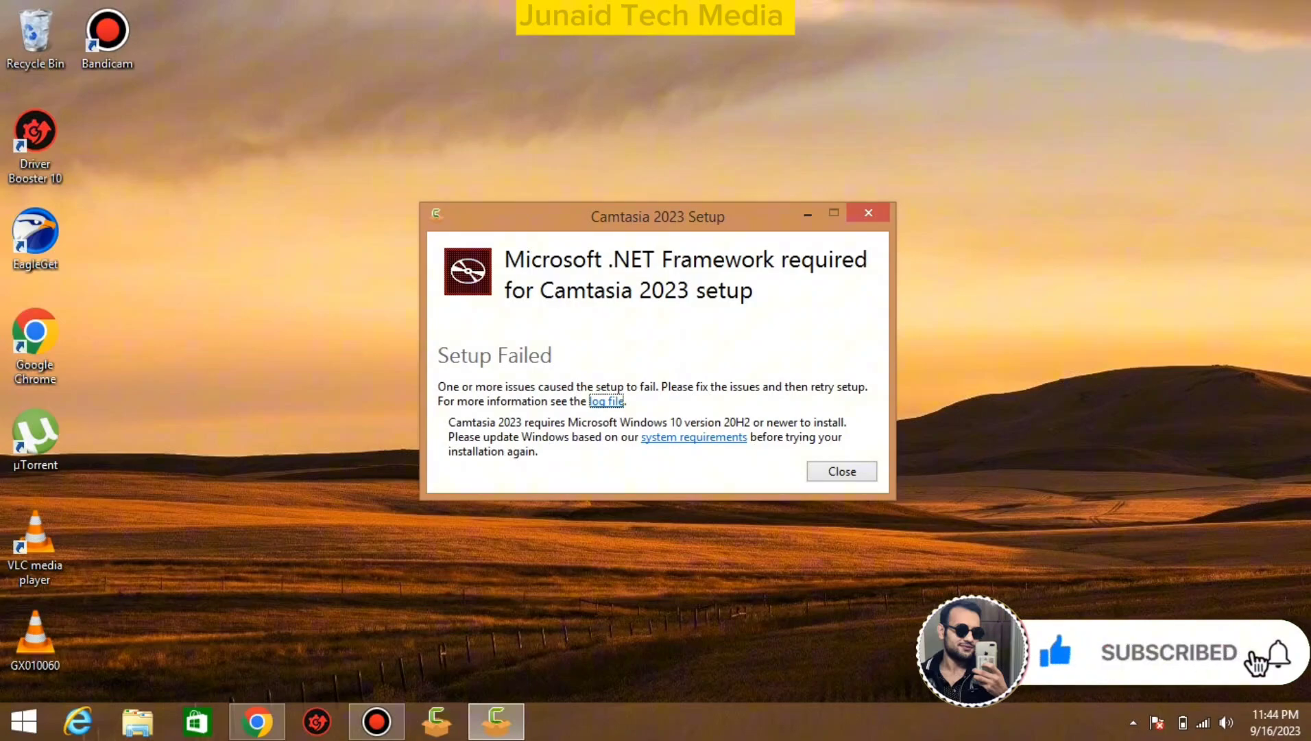
Step: Dismiss the failed Camtasia setup notice and search for '.netframework'
click(869, 213)
text(.ne)
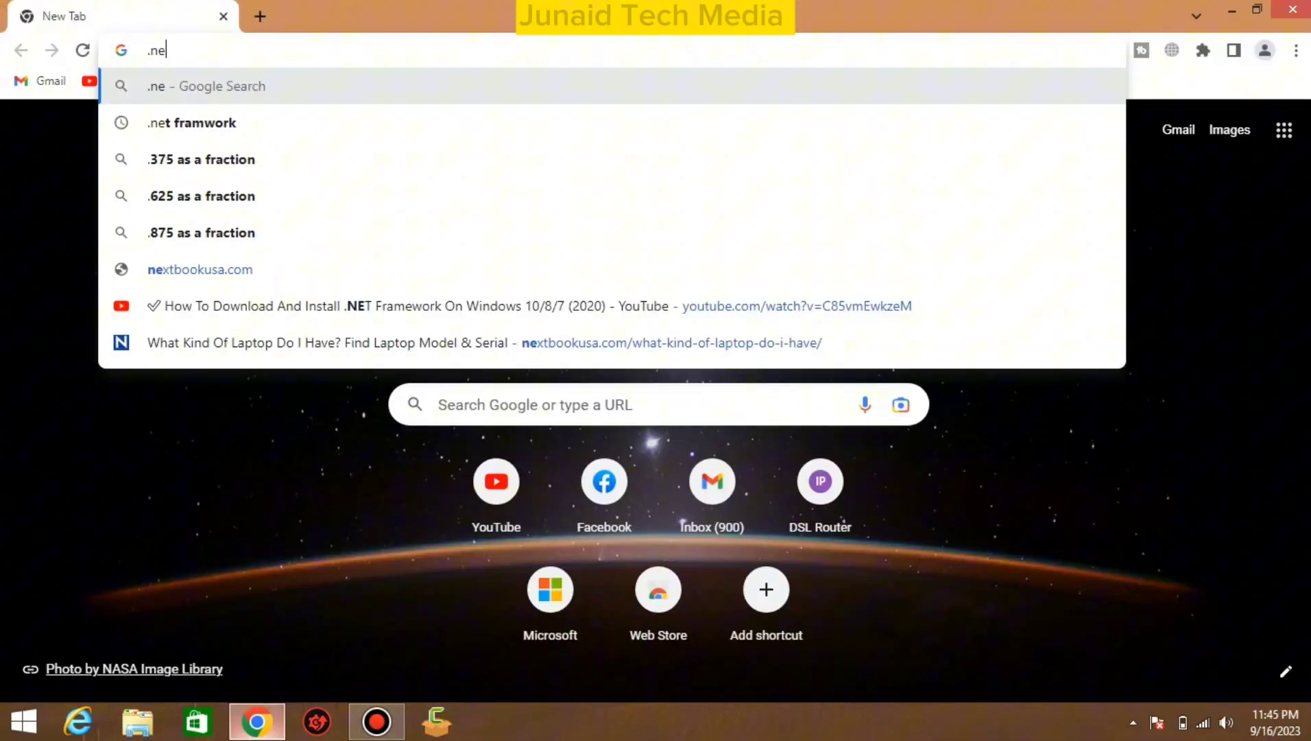
text(tframe)
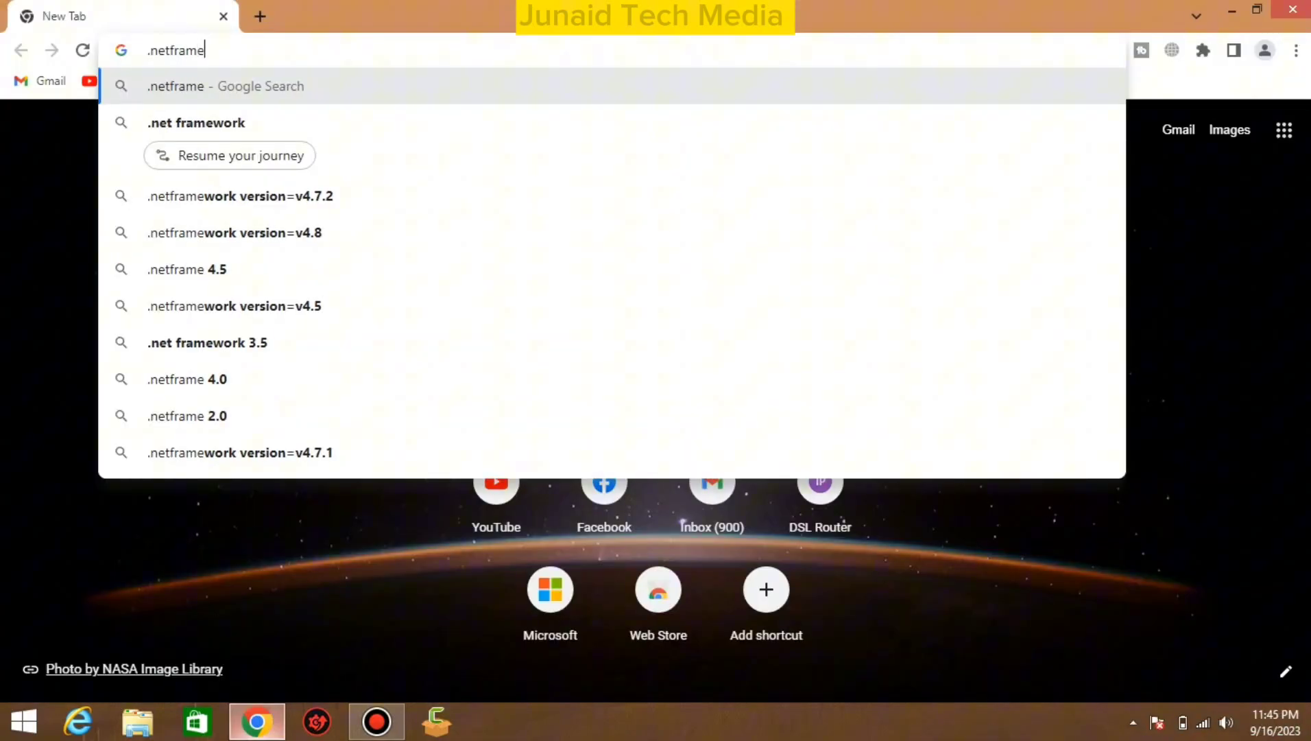
text(work)
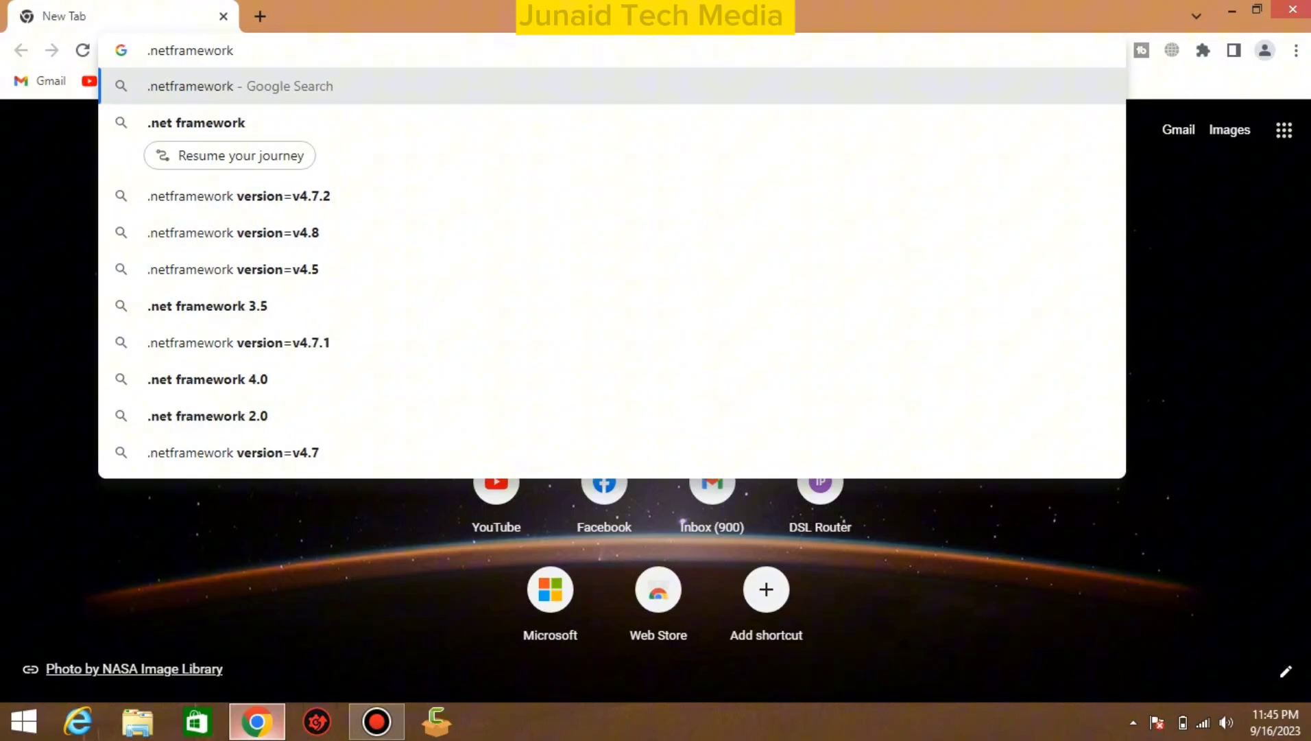
key(Return)
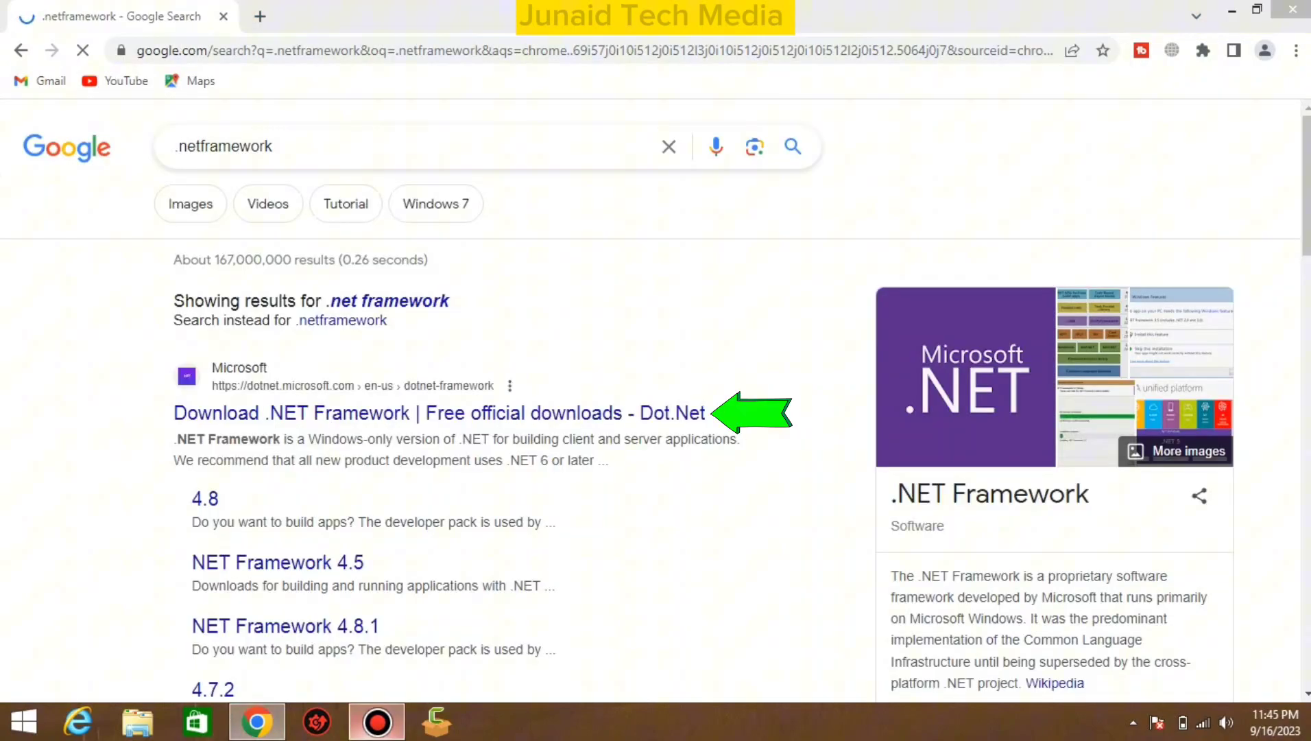
scroll(656, 399, down, 2)
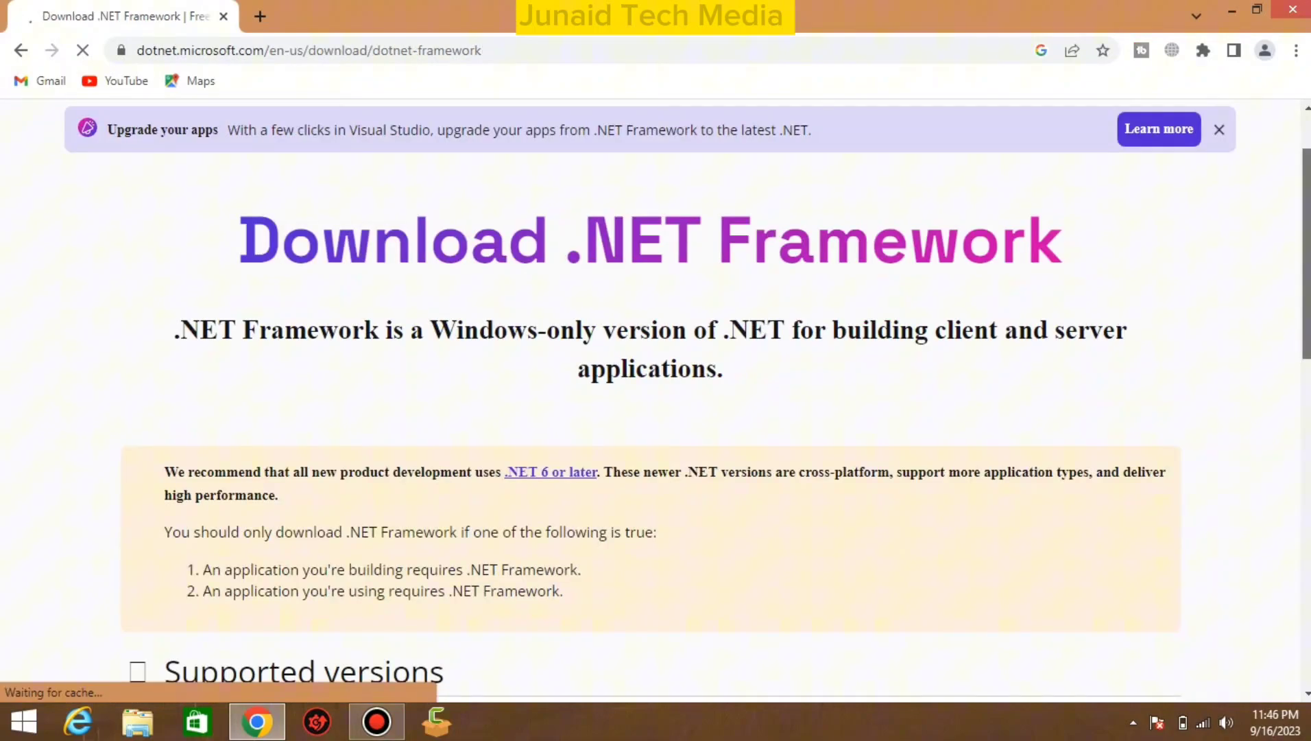
scroll(656, 399, down, 2)
scroll(656, 399, down, 1)
scroll(656, 399, down, 2)
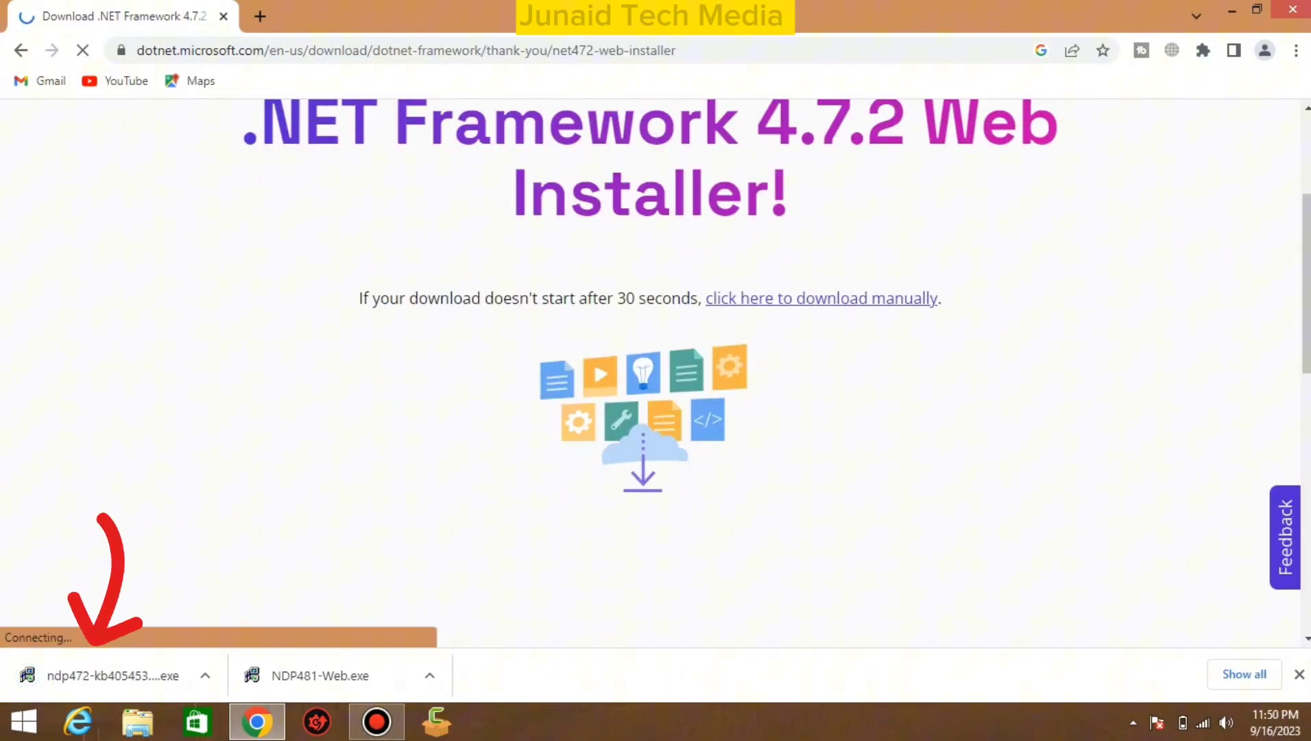
Step: Show the downloaded 4.7.2 web installer in Downloads, then cut and paste it onto the desktop
click(205, 675)
click(260, 609)
right_click(697, 583)
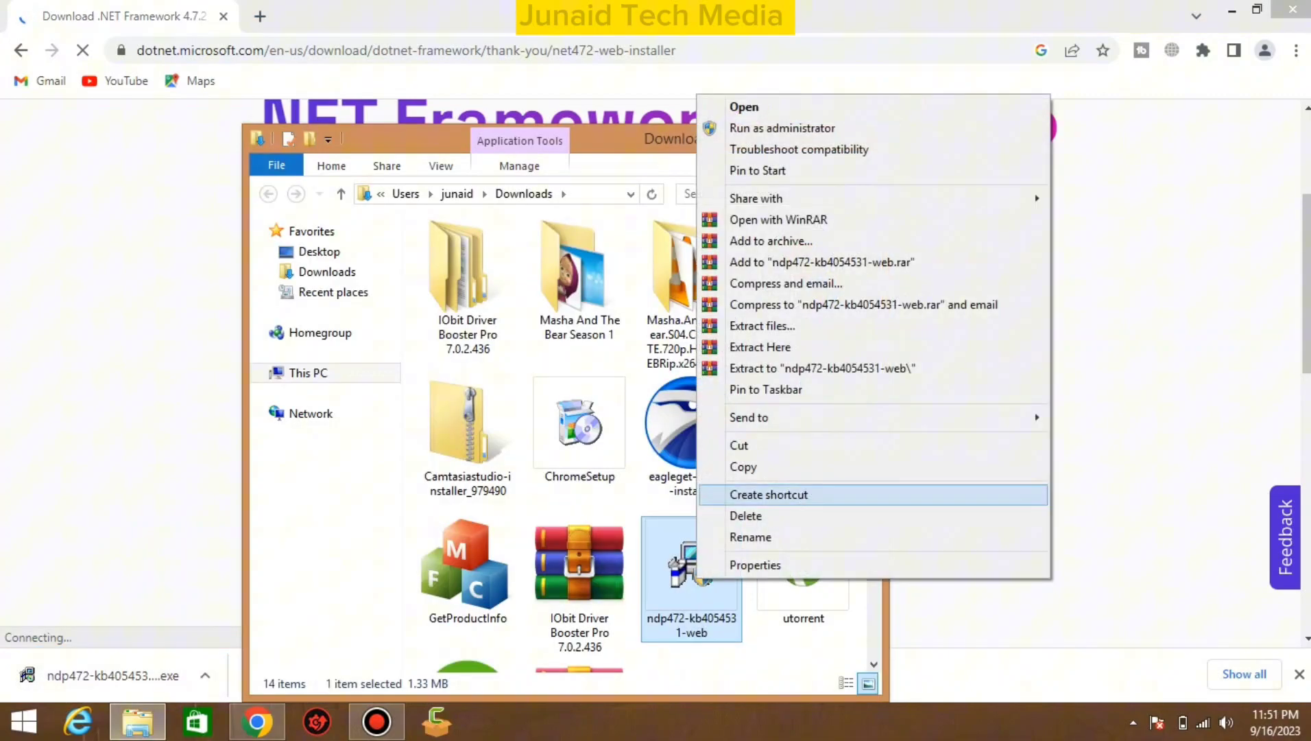
click(732, 443)
key(super+d)
right_click(817, 182)
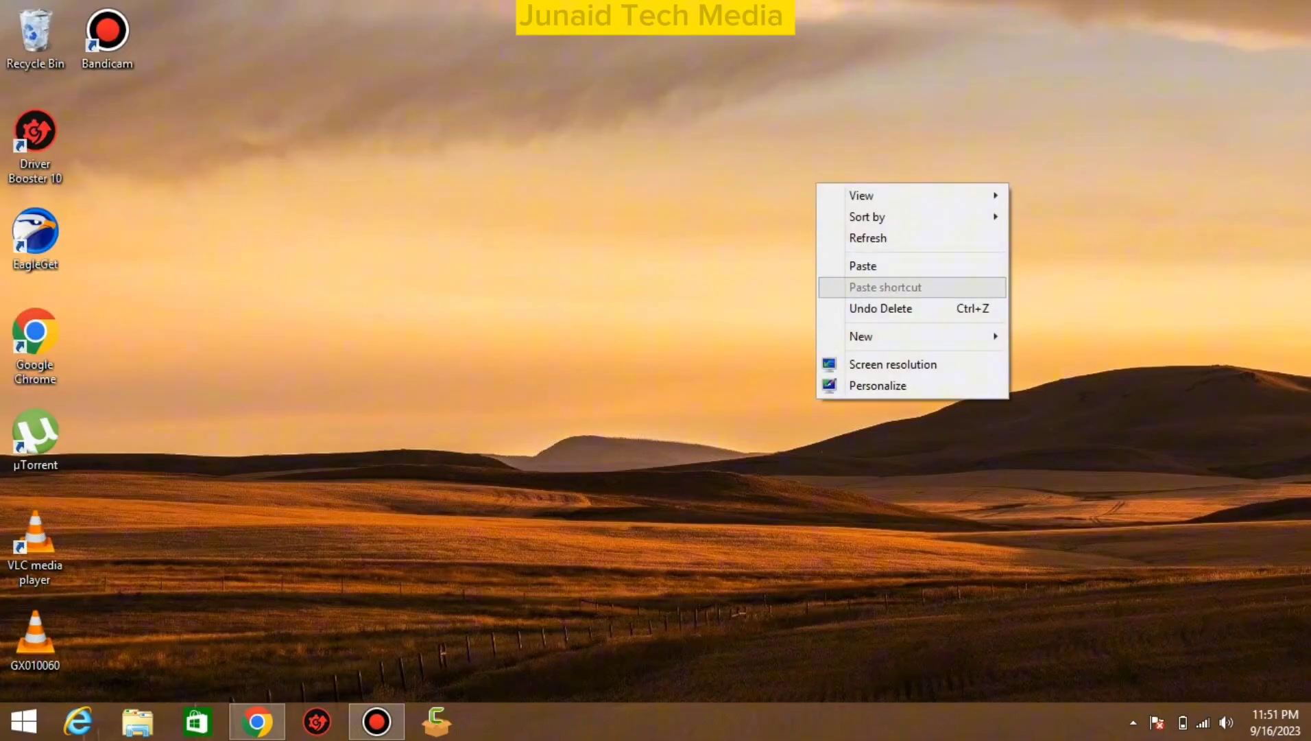
click(851, 264)
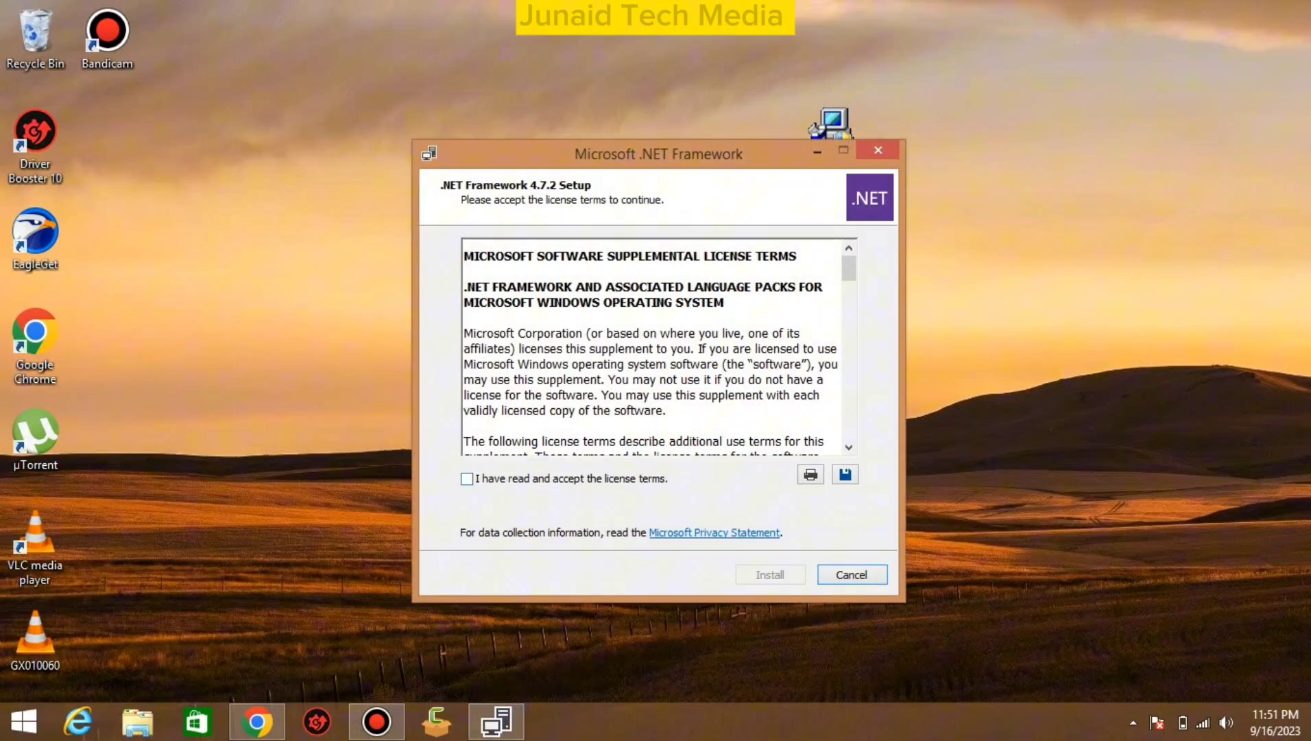
Step: Accept the .NET Framework 4.7.2 license terms and start the installation
key(space)
key(Return)
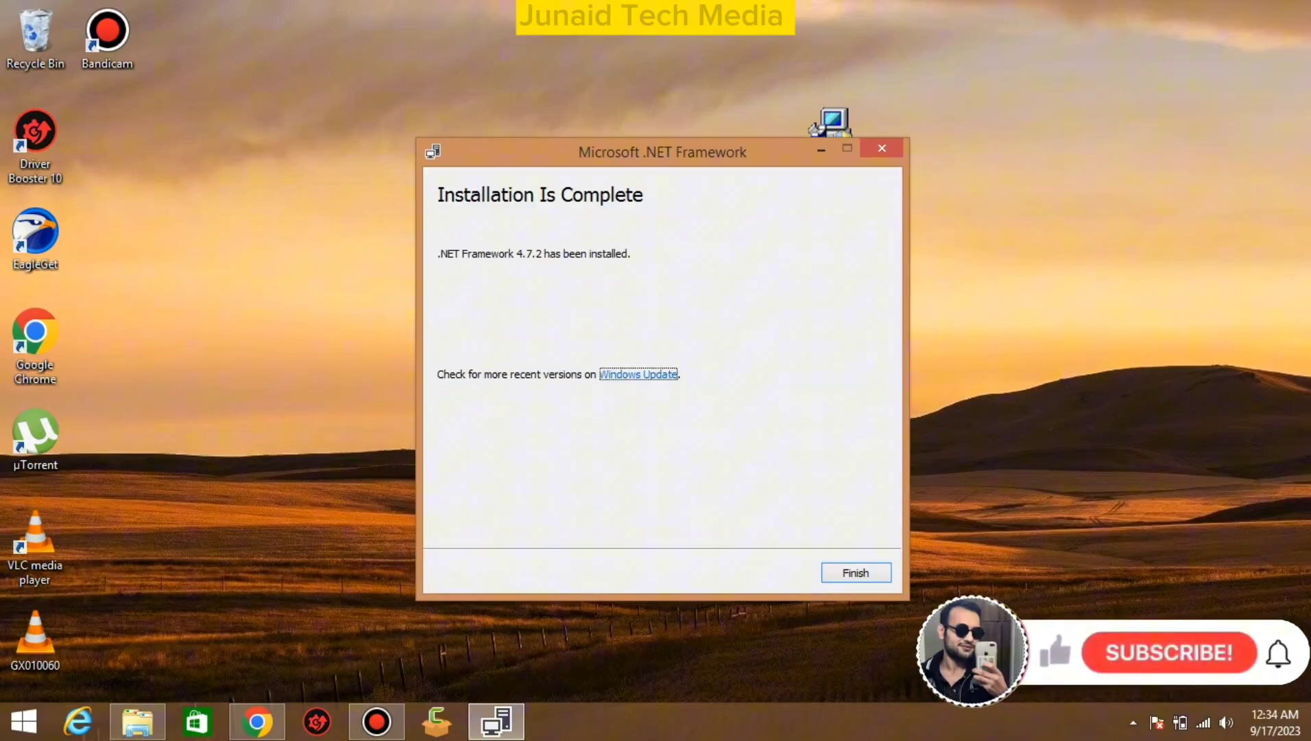
Step: Close the completed .NET Framework 4.7.2 setup window with Finish
key(Return)
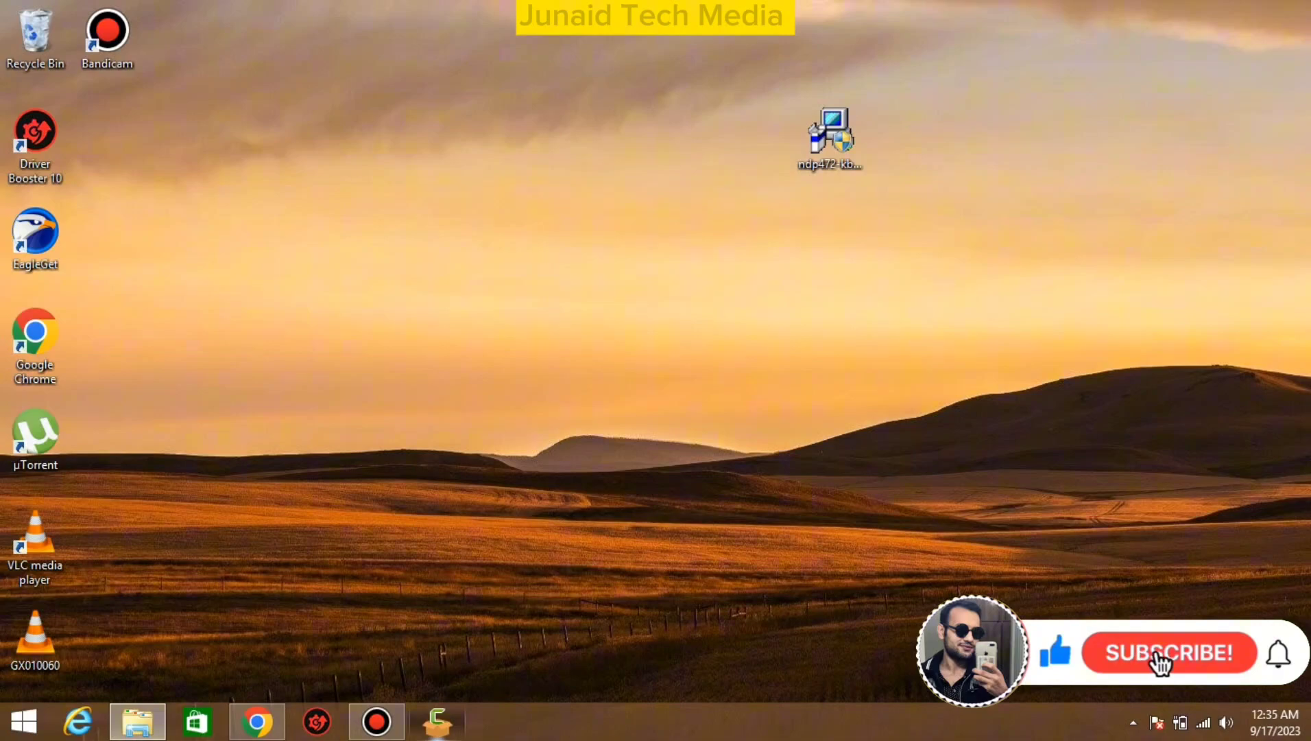